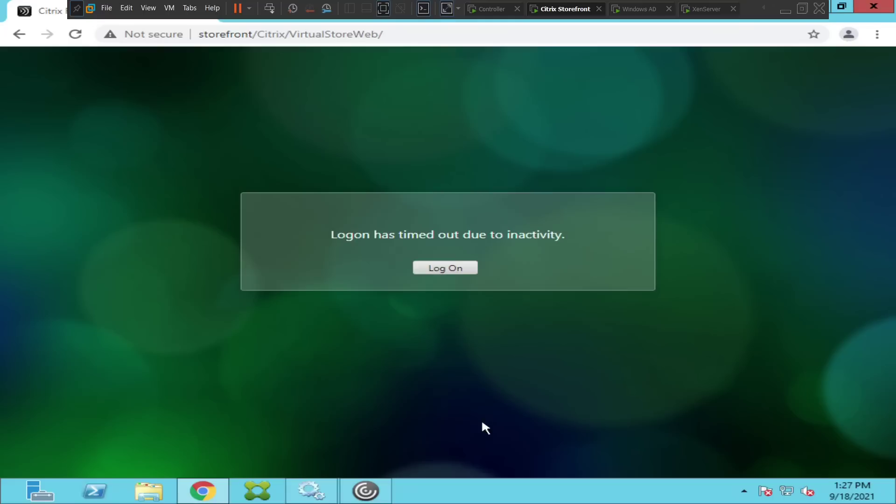
Return to the StoreFront logon form and open the Advanced Preferences of Citrix Receiver.
click(436, 266)
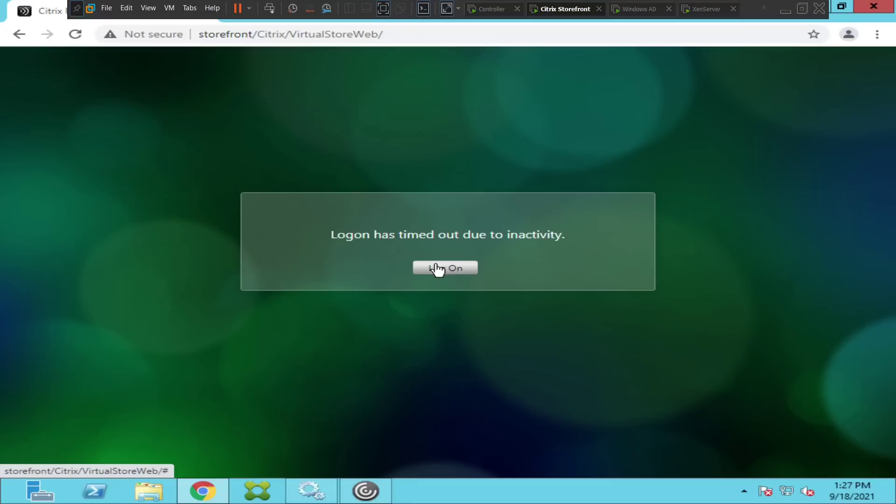
click(437, 269)
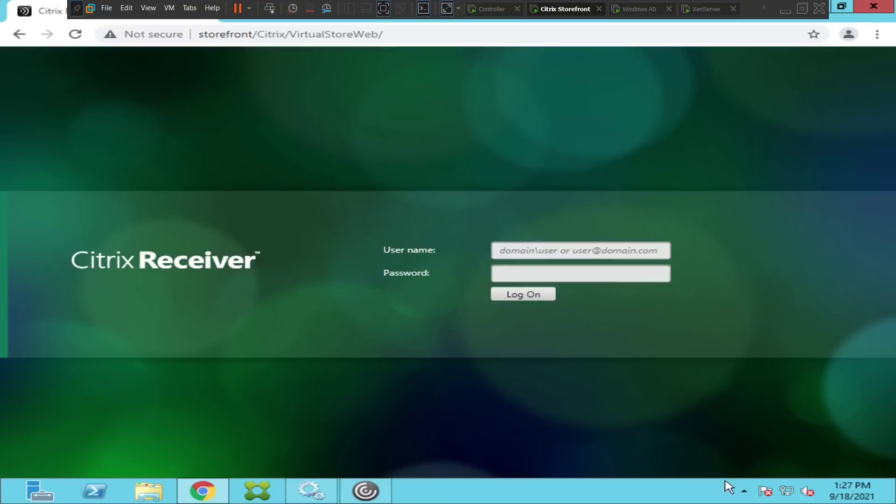
click(744, 493)
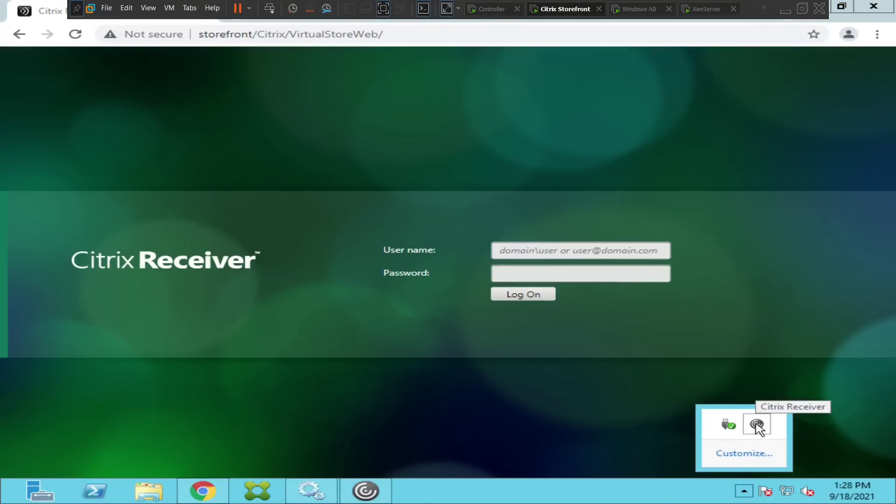
right_click(757, 426)
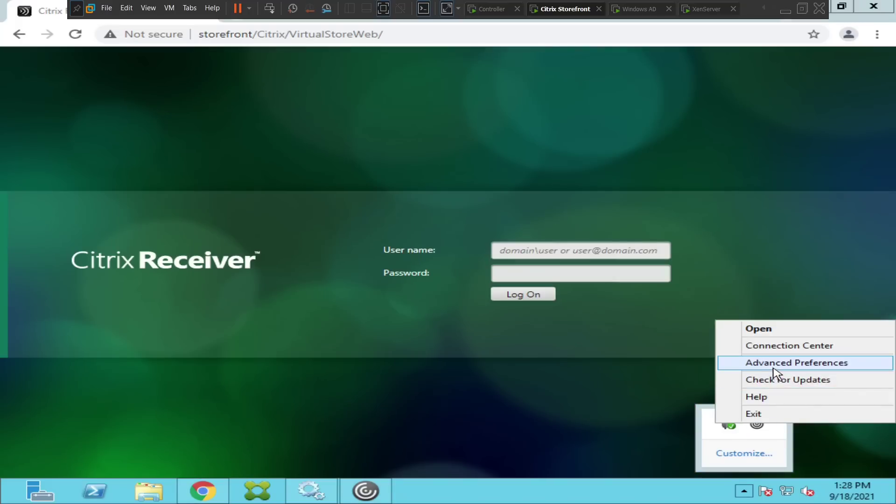
click(777, 371)
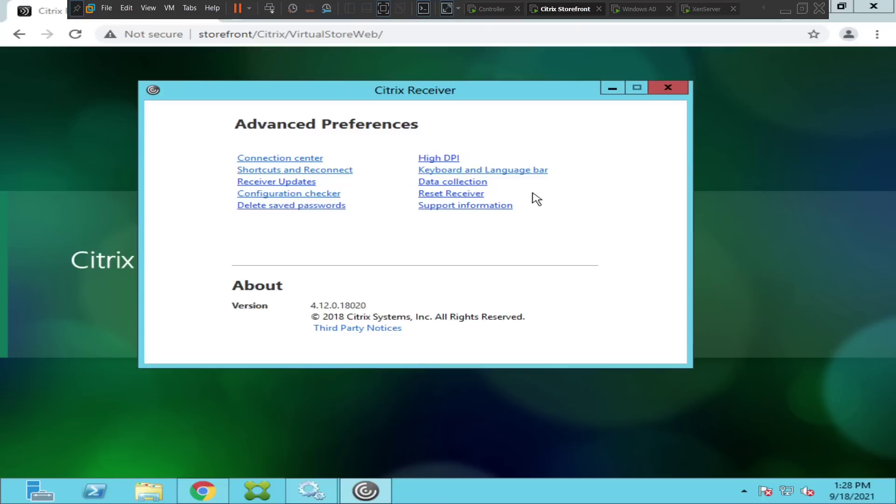
Set Citrix Receiver to use the local keyboard layout, keep the language bar displayed in sessions, and save the Keyboard and Language bar settings.
click(466, 170)
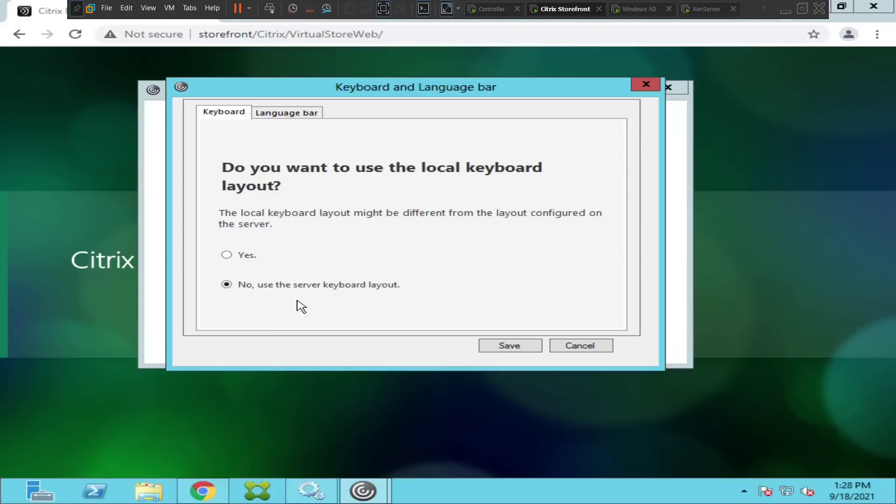
click(227, 256)
click(294, 116)
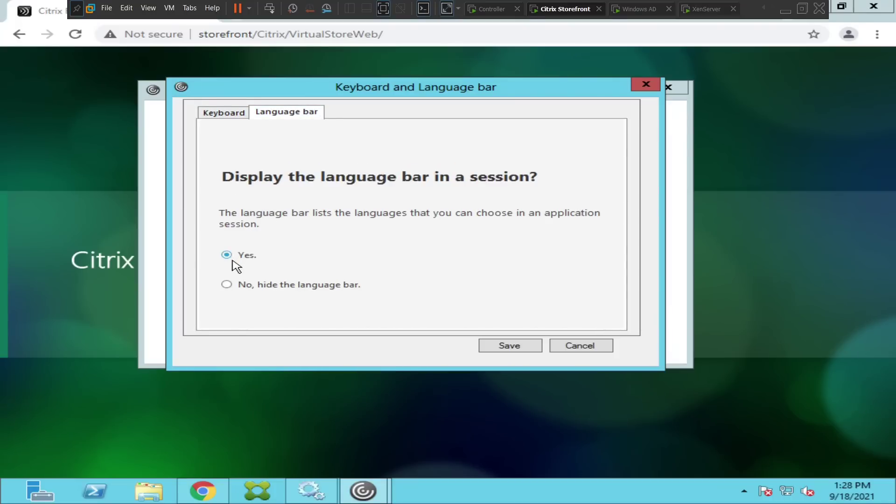
click(220, 113)
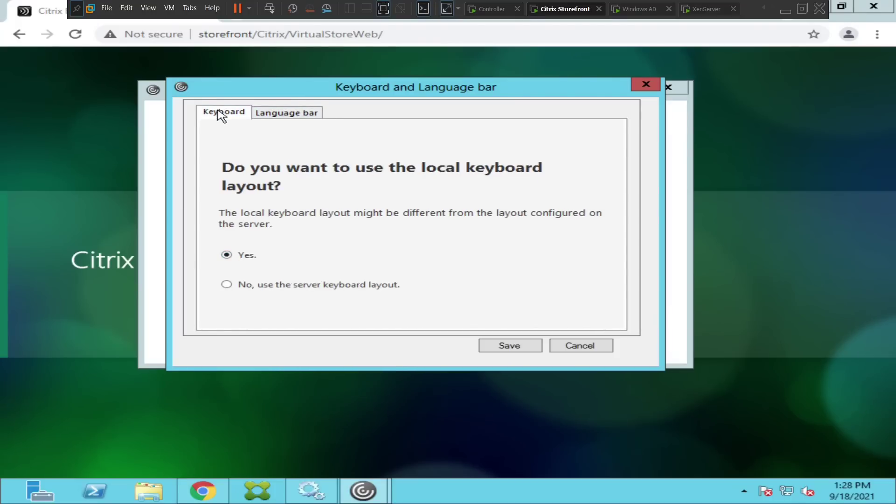
click(289, 117)
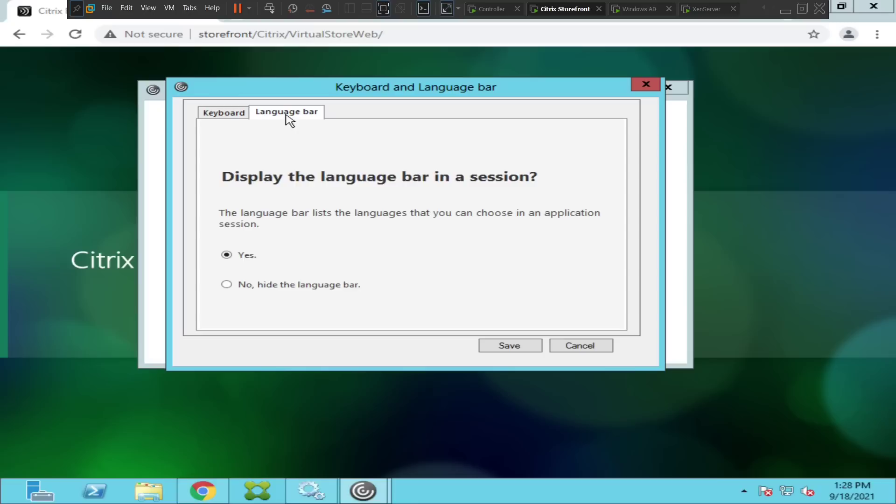
click(524, 348)
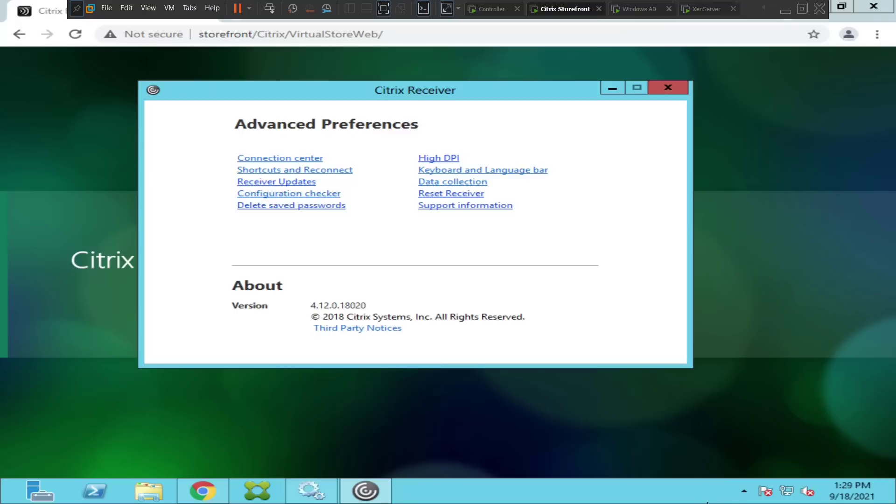
Switch to the host computer and open the Keyboard and Language bar settings from Citrix Workspace's Advanced Preferences.
click(744, 491)
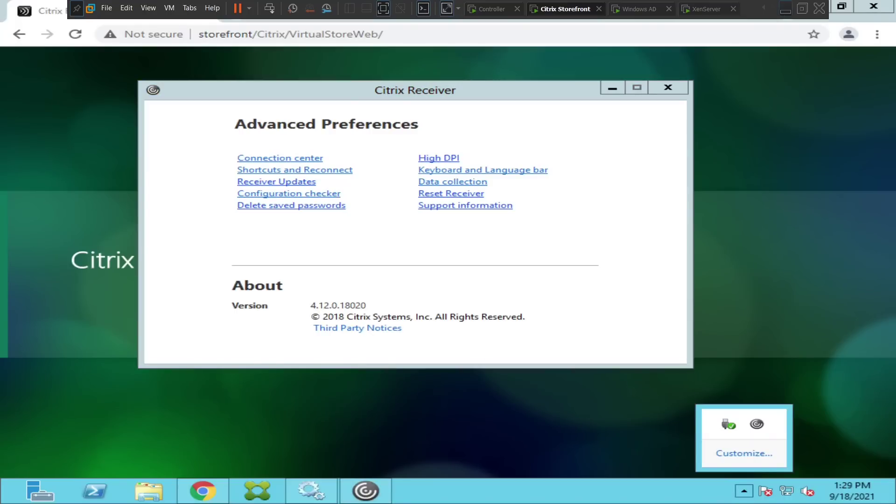
click(786, 7)
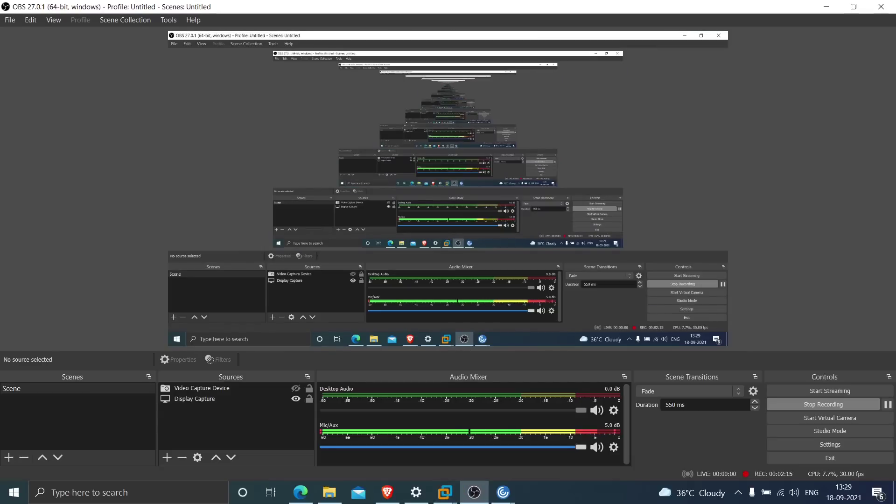
click(738, 492)
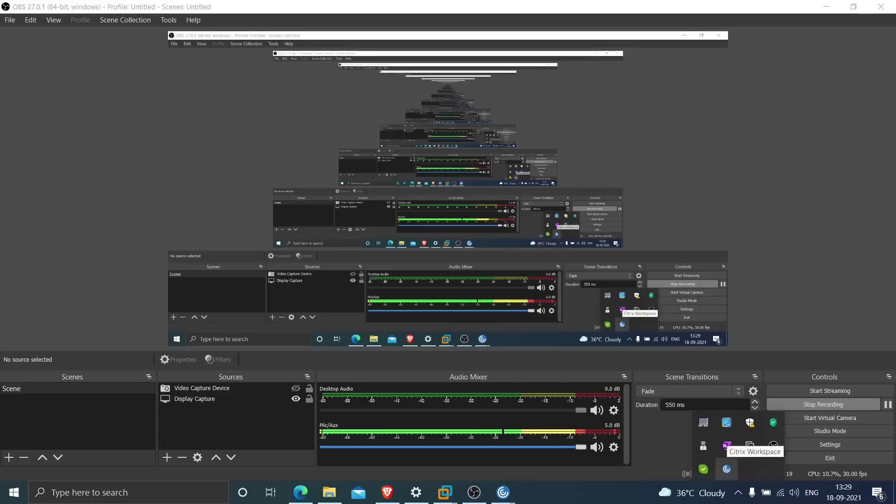
right_click(726, 469)
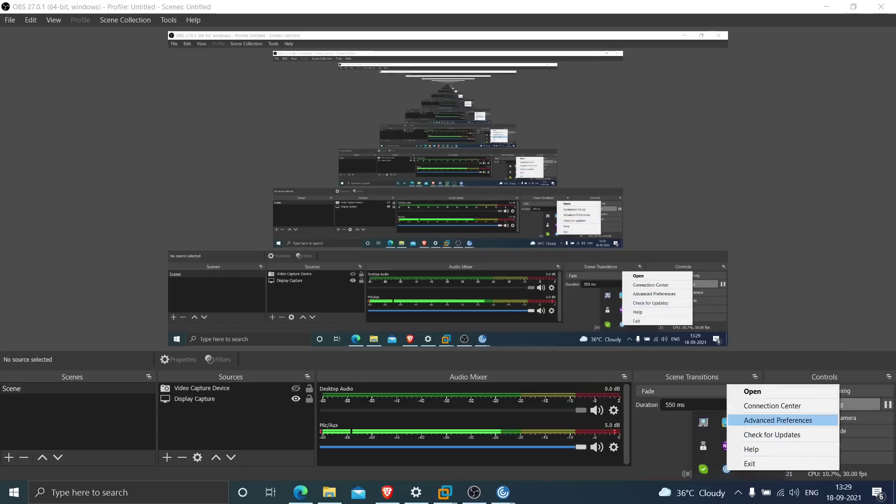
click(778, 420)
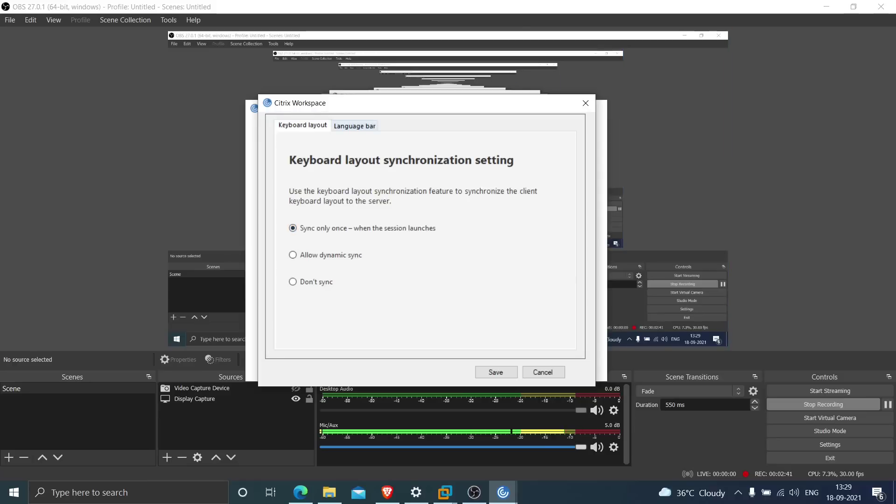
Review the language bar setting for Citrix Workspace sessions and close the dialog.
key(ctrl+Tab)
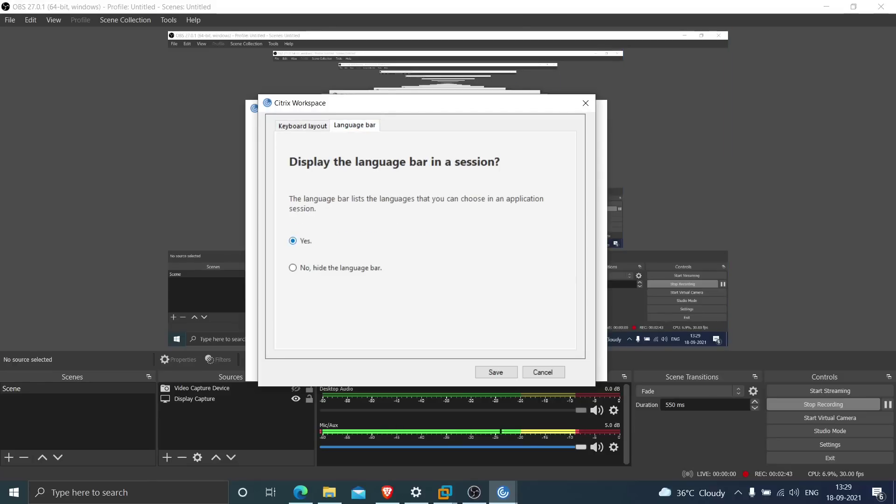
key(Tab)
key(Return)
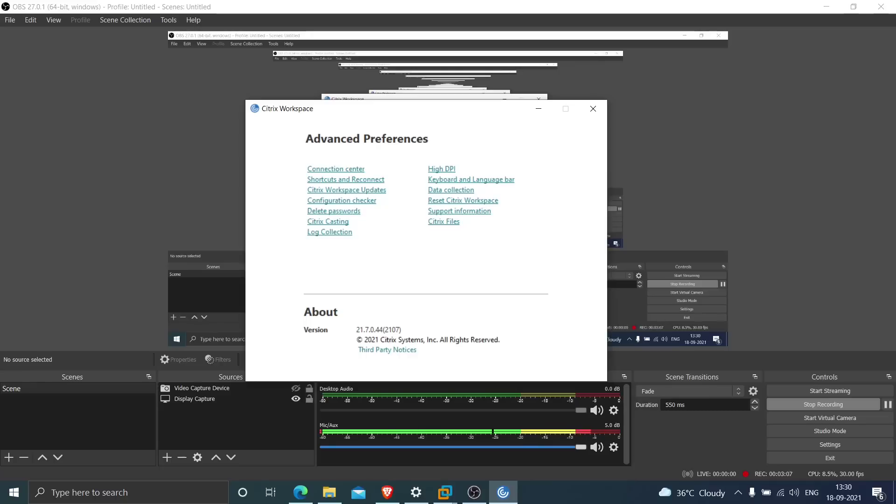
Switch to the Citrix Storefront virtual machine and check Citrix Receiver for updates.
click(445, 492)
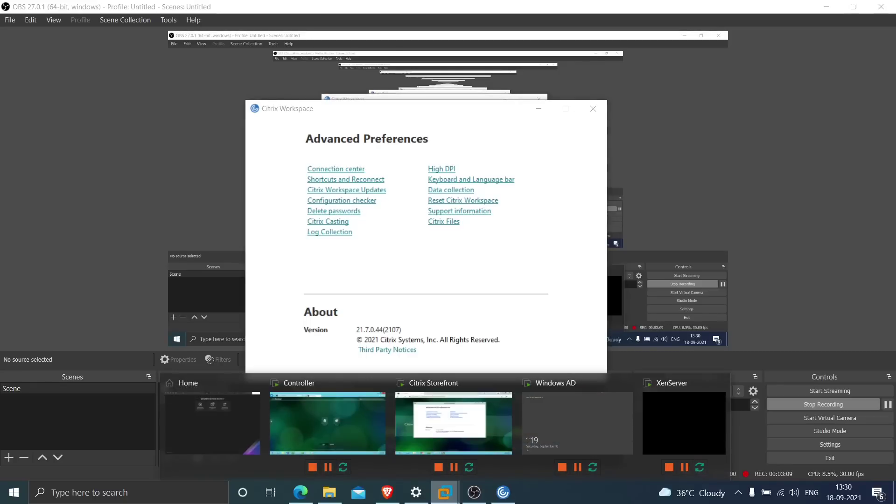
click(453, 423)
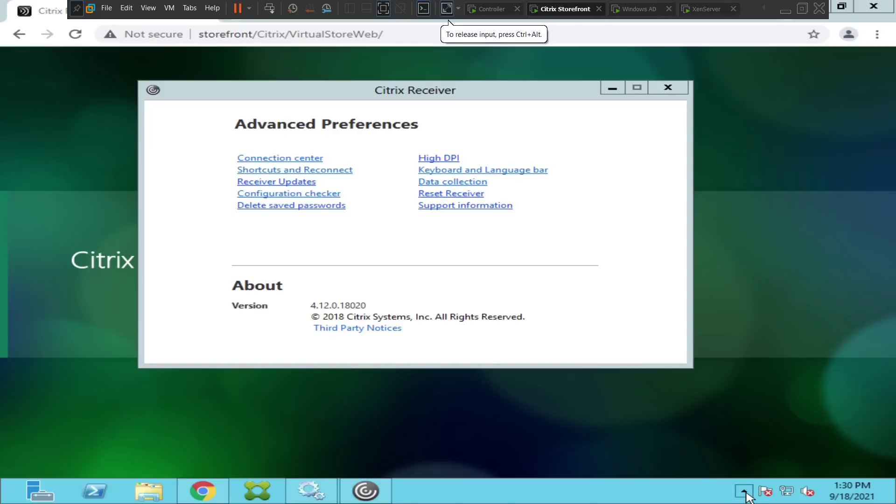
click(744, 492)
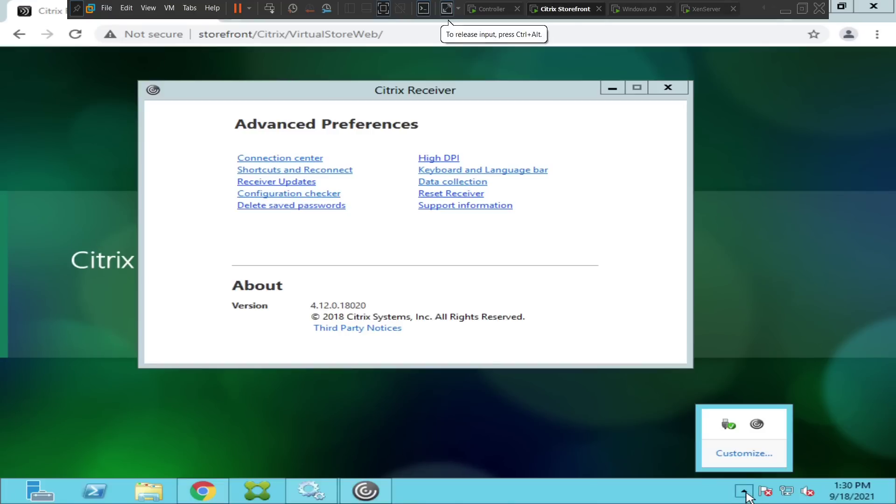
right_click(757, 426)
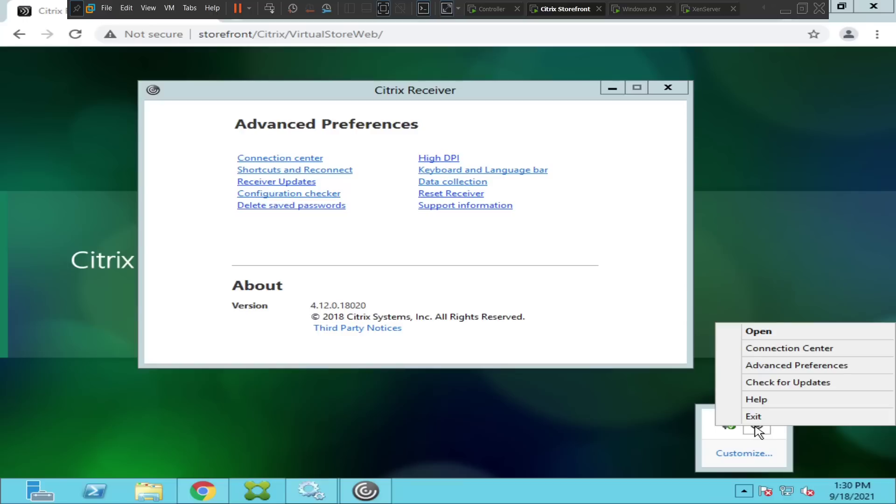
click(771, 383)
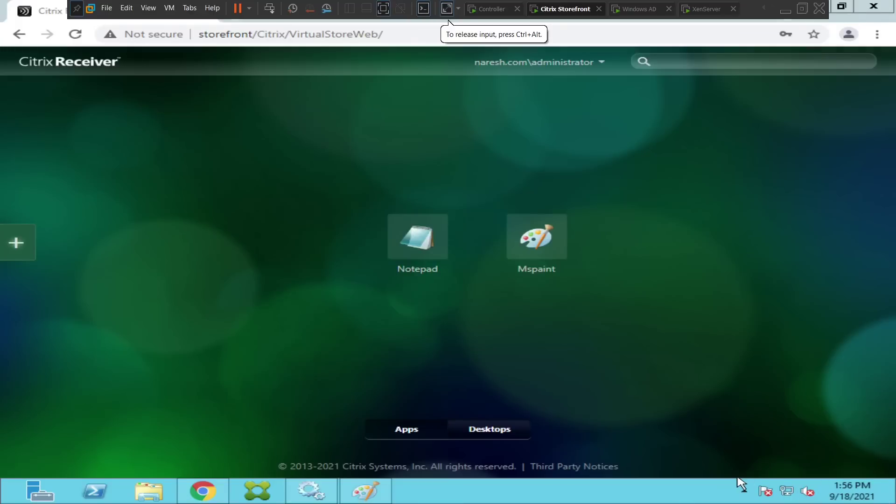
Open Citrix Receiver's Connection Center and bring its window to the front.
click(744, 491)
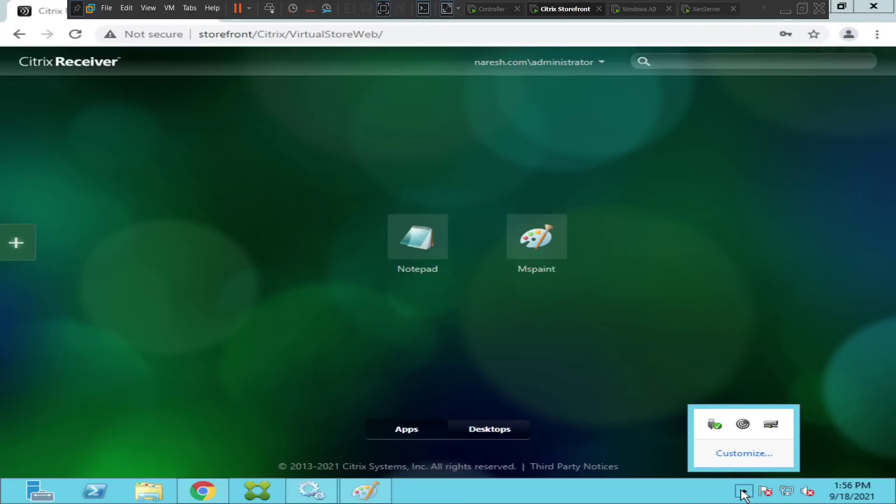
right_click(742, 427)
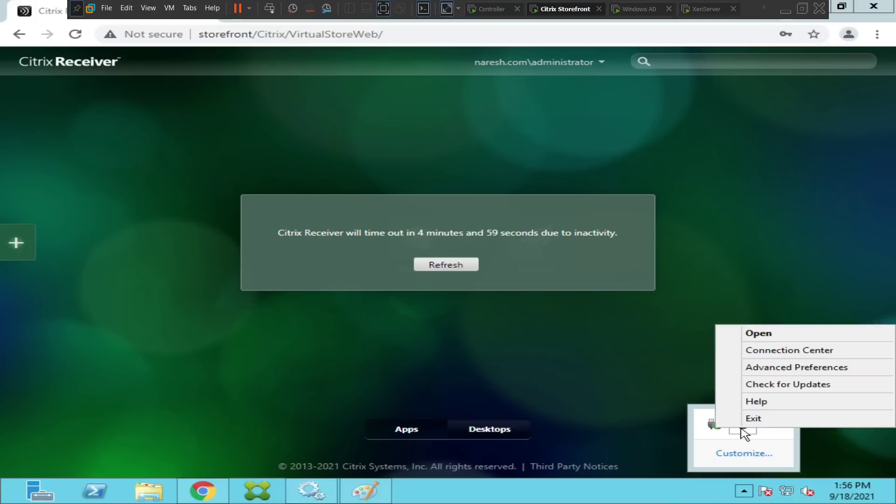
click(776, 352)
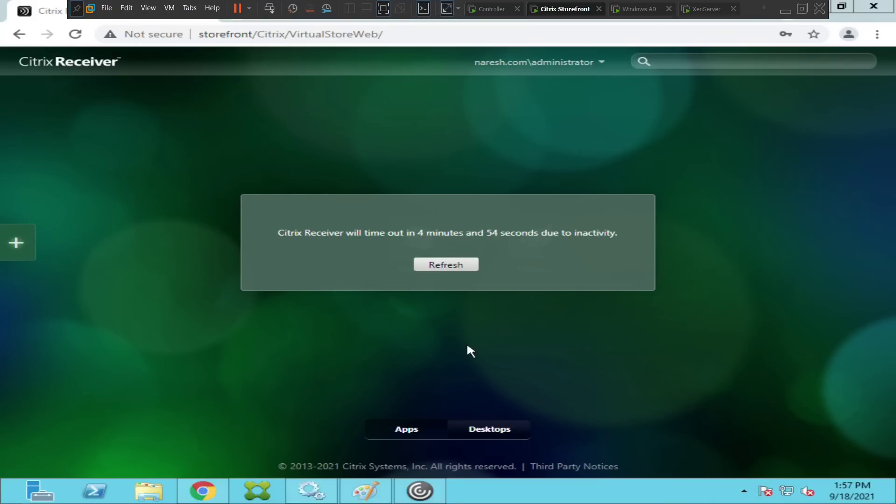
click(426, 496)
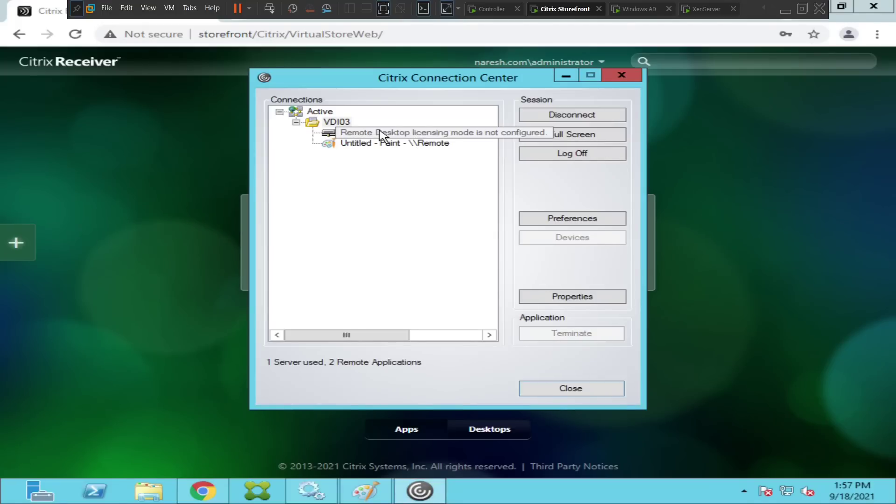
Set the Local IME to High Performance mode in the VDI03 session's preferences and apply it.
click(579, 220)
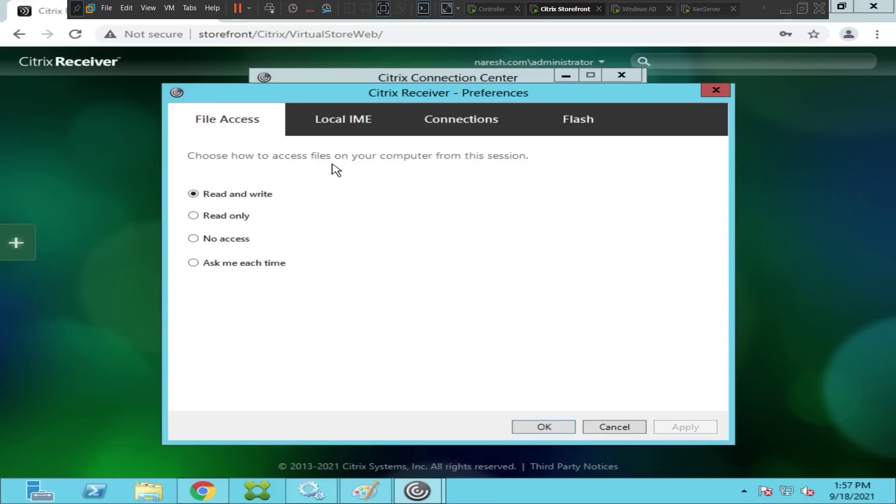
click(333, 124)
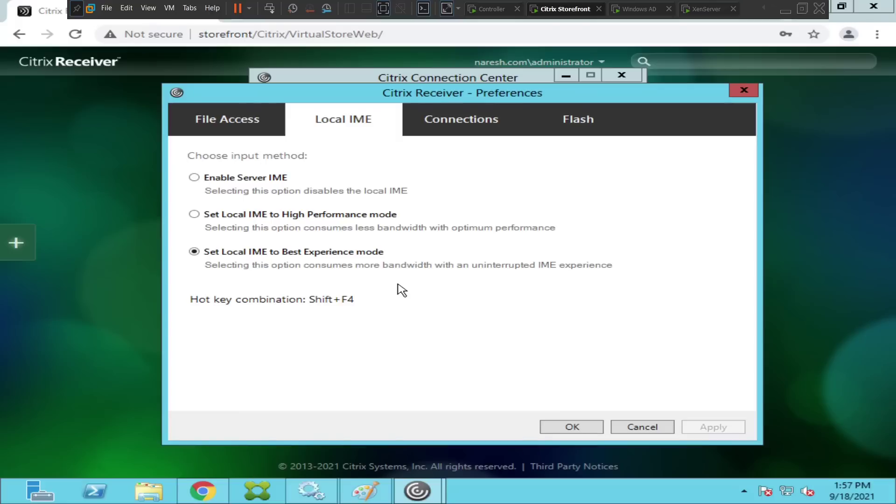
click(193, 215)
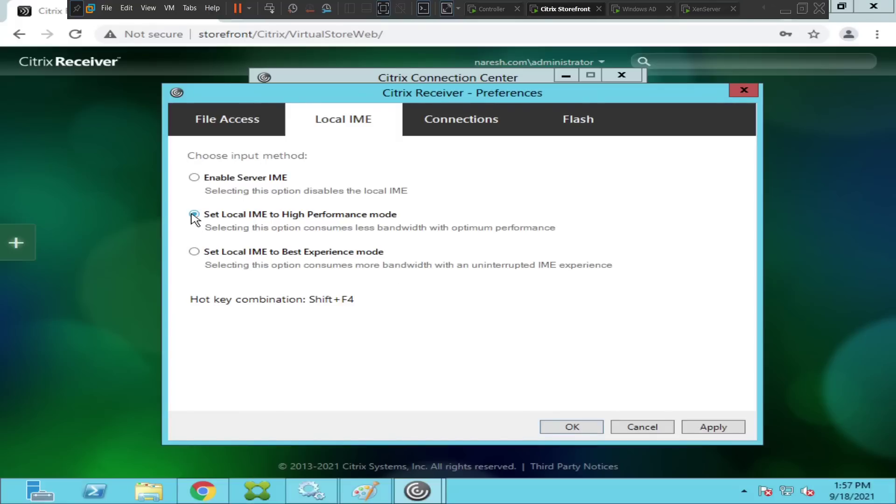
click(716, 429)
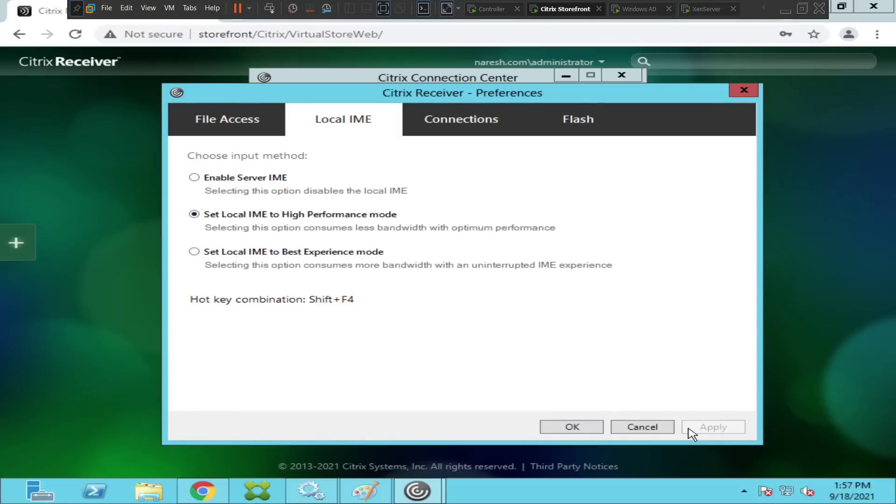
click(572, 427)
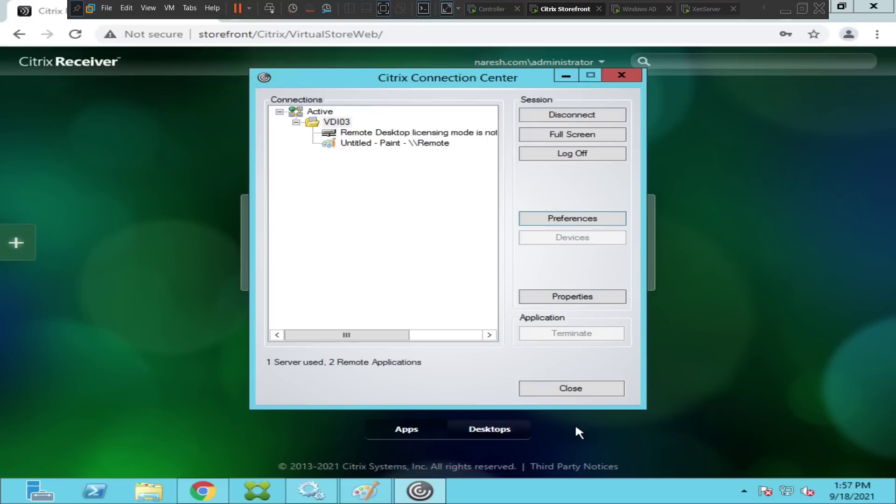
Reopen the VDI03 session's preferences, set the Local IME to Best Experience mode and apply it.
click(573, 218)
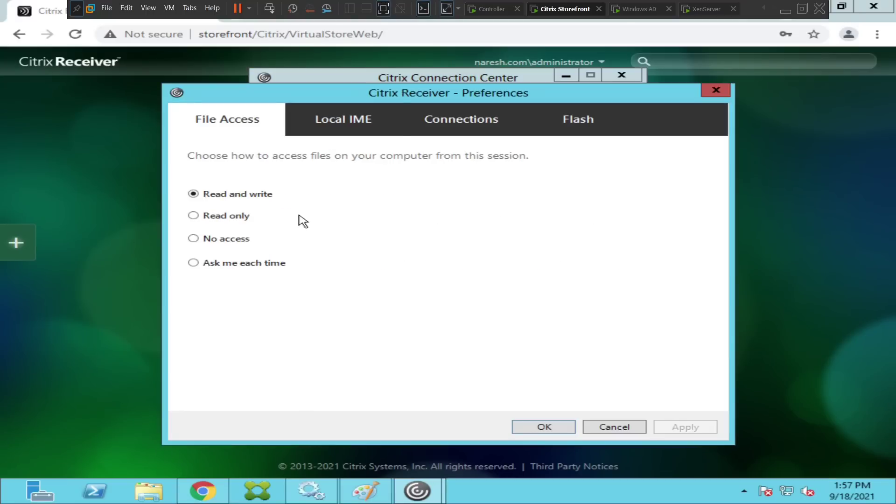
click(335, 121)
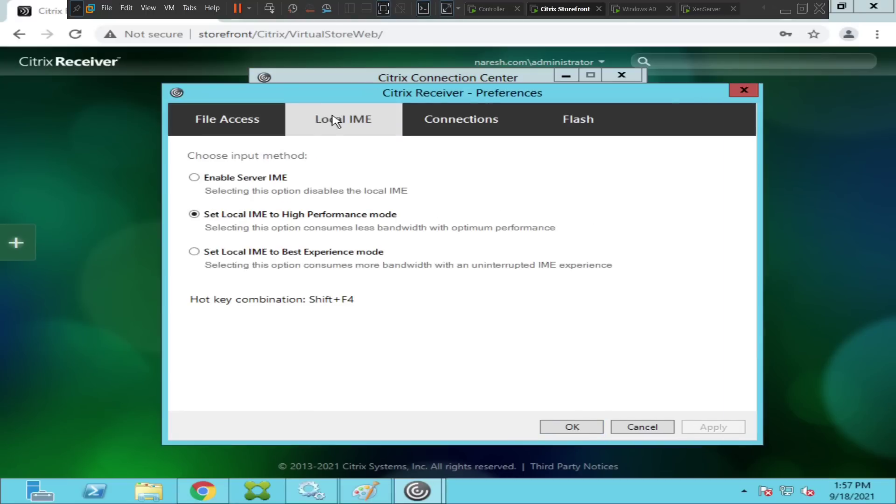
click(195, 254)
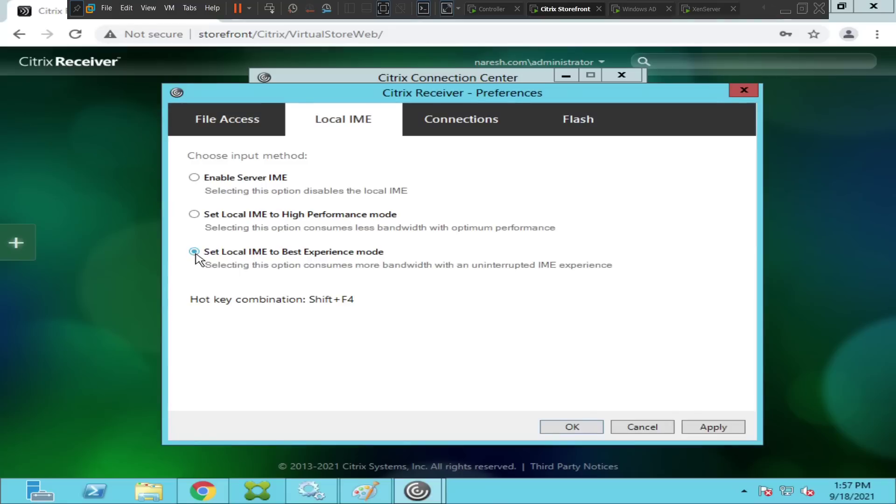
click(714, 428)
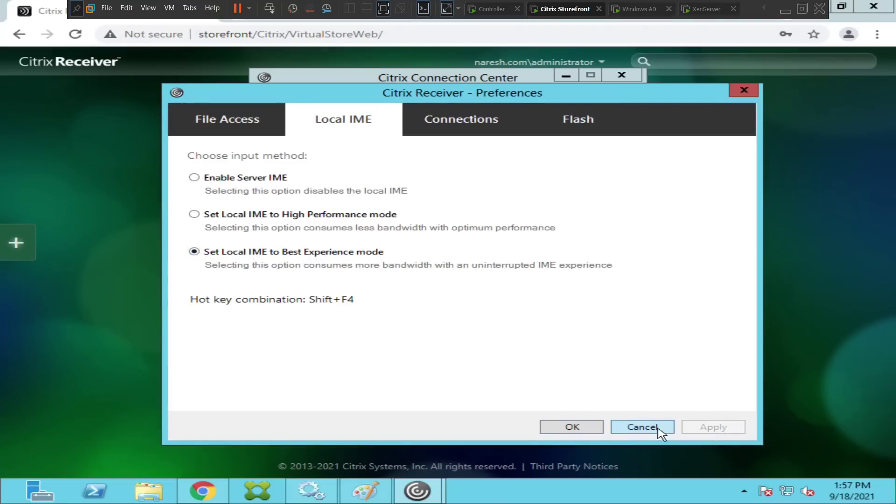
click(598, 428)
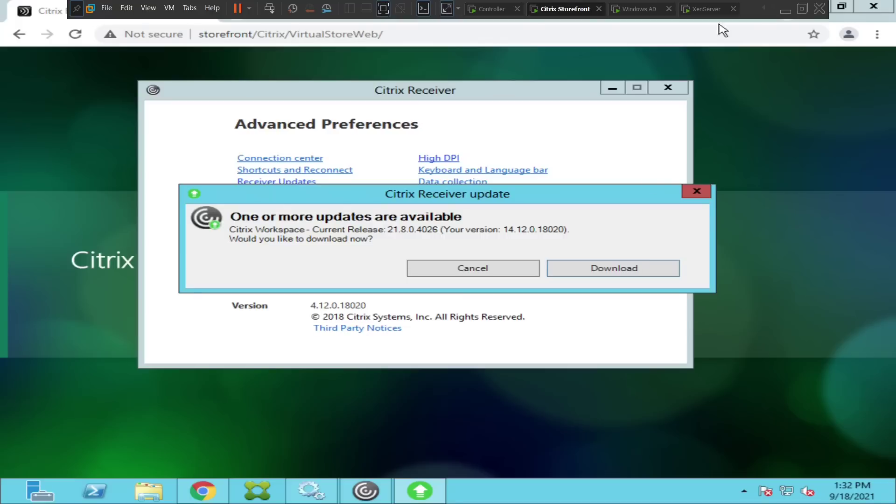
Switch from the virtual machine to the Citrix Workspace window on the host computer.
click(785, 9)
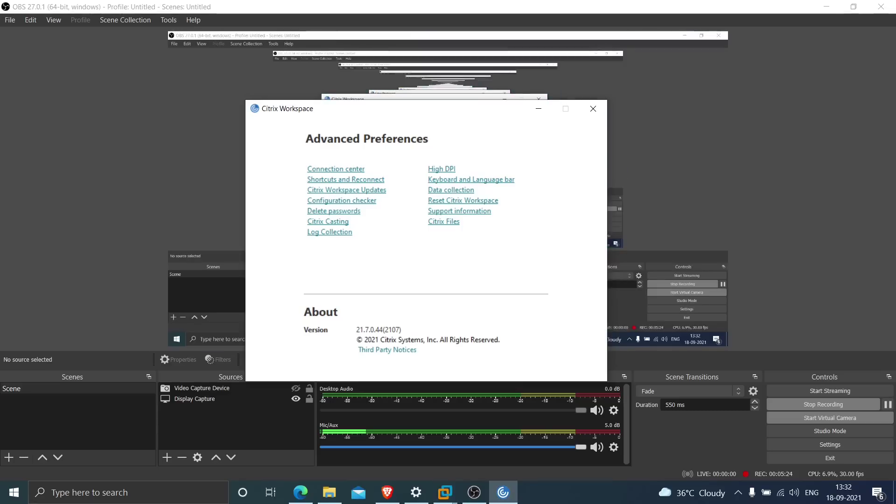